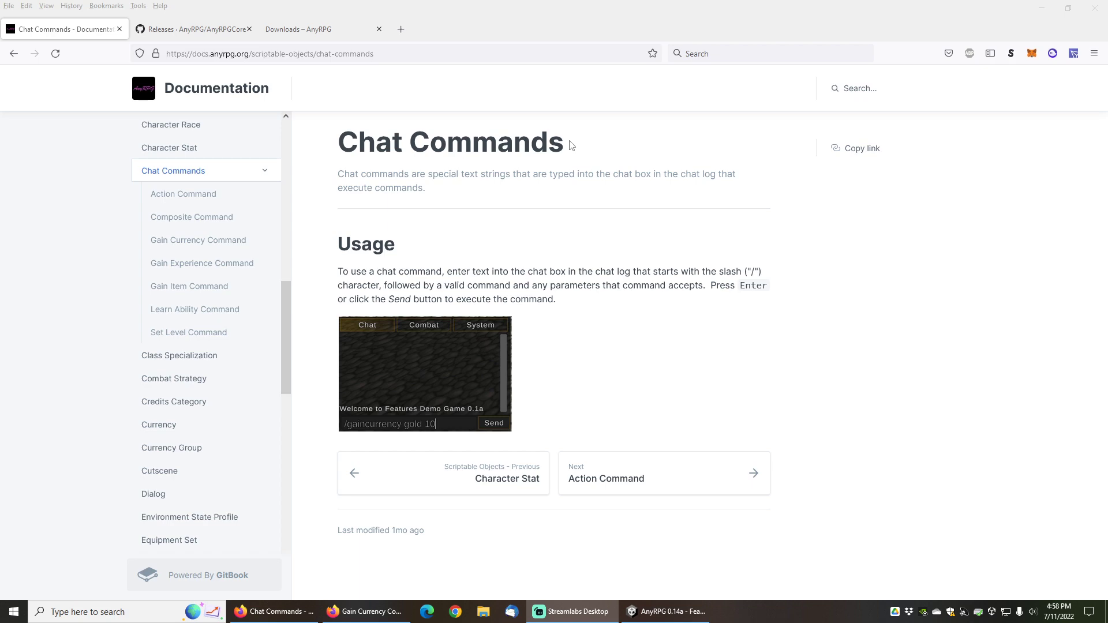
- Look over the AnyRPG GitHub releases and downloads pages, then return to the Chat Commands documentation
click(196, 29)
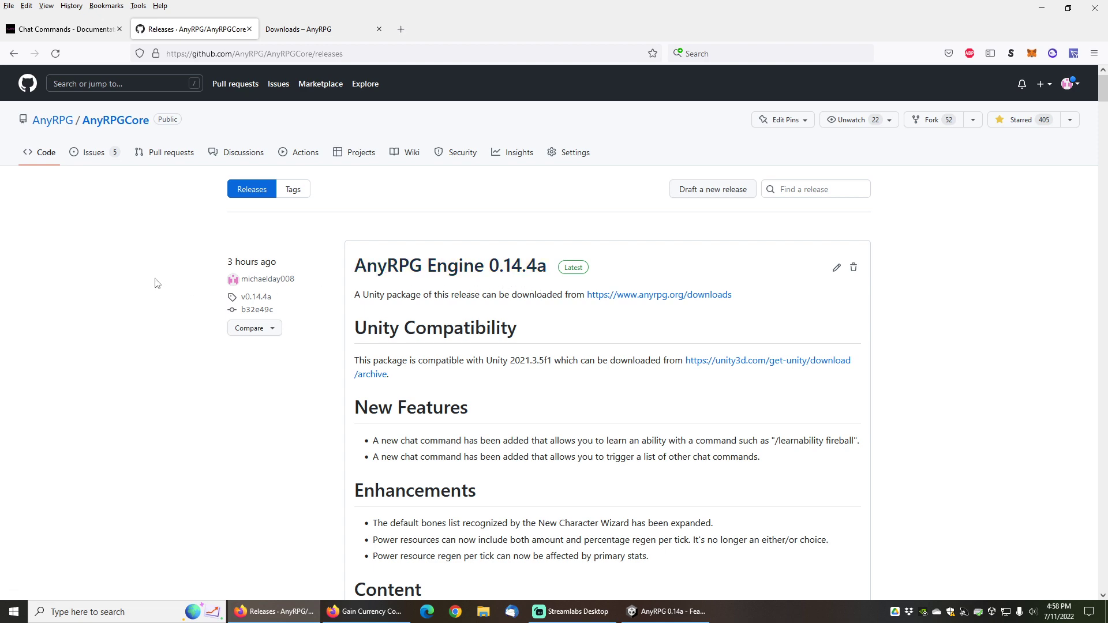
click(301, 29)
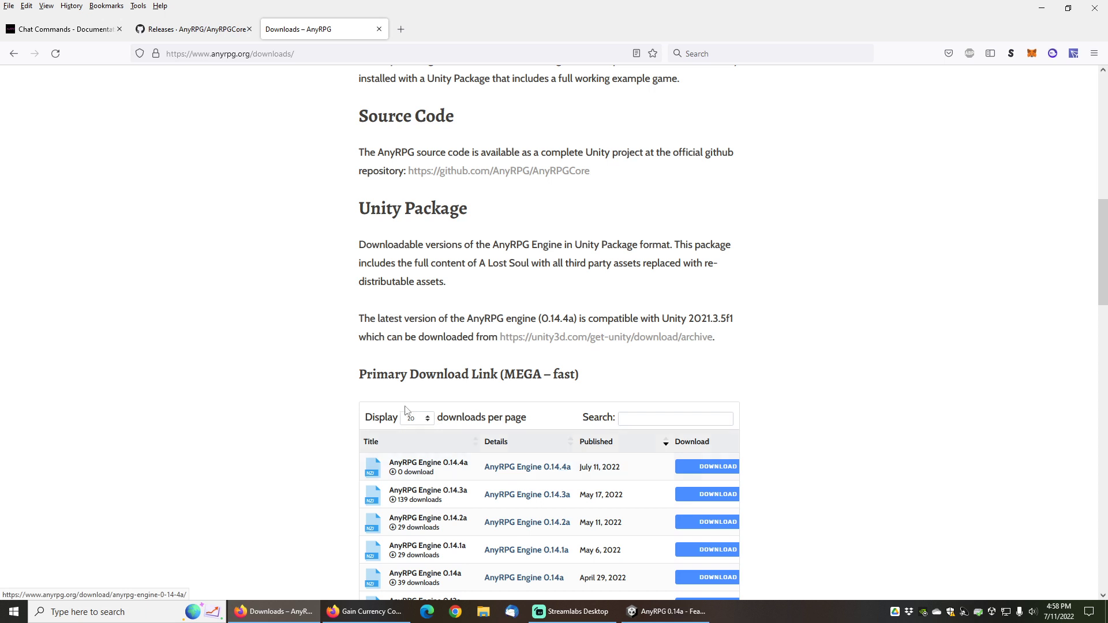
click(53, 25)
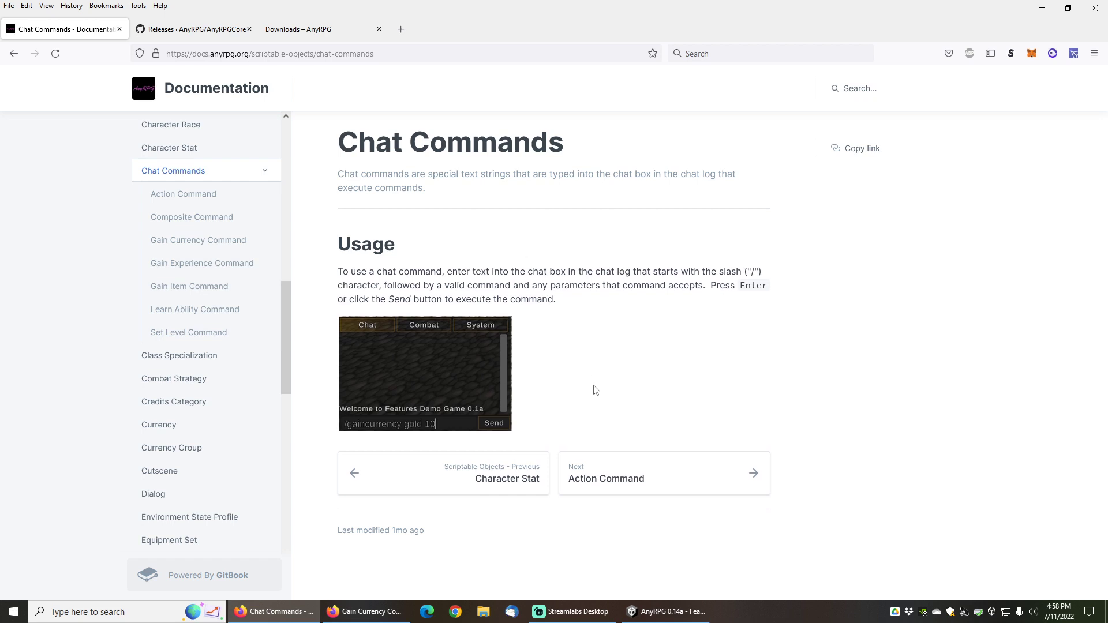
- In the Unity editor, view and close the AnyRPG Welcome Window, then scroll the Project tree to ChatCommand
click(663, 613)
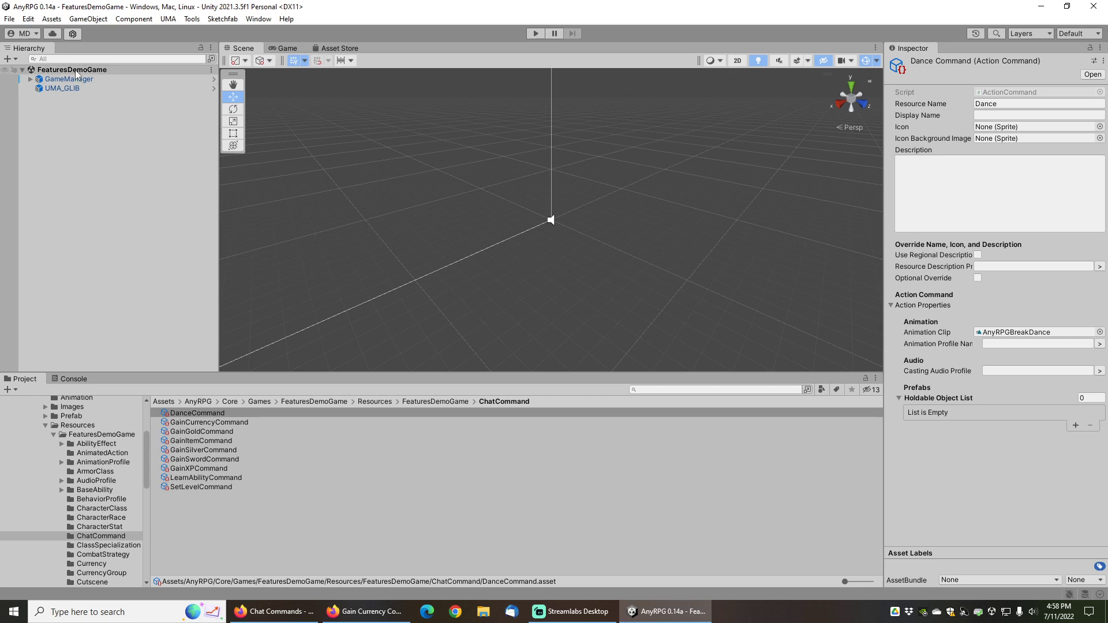
click(193, 19)
mouse_move(209, 35)
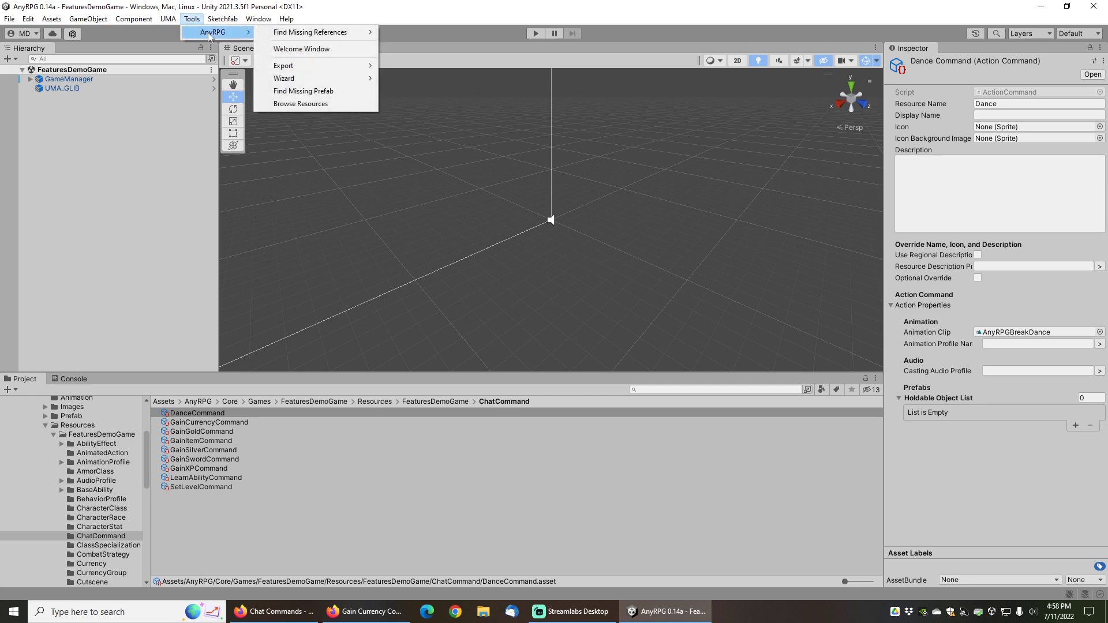
click(316, 49)
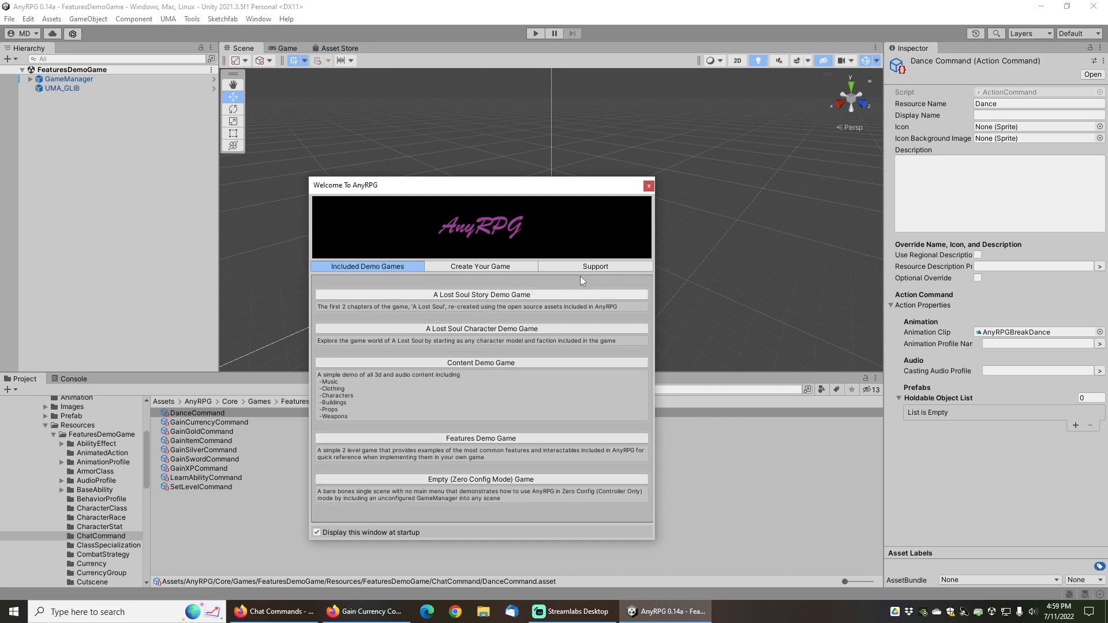
click(648, 186)
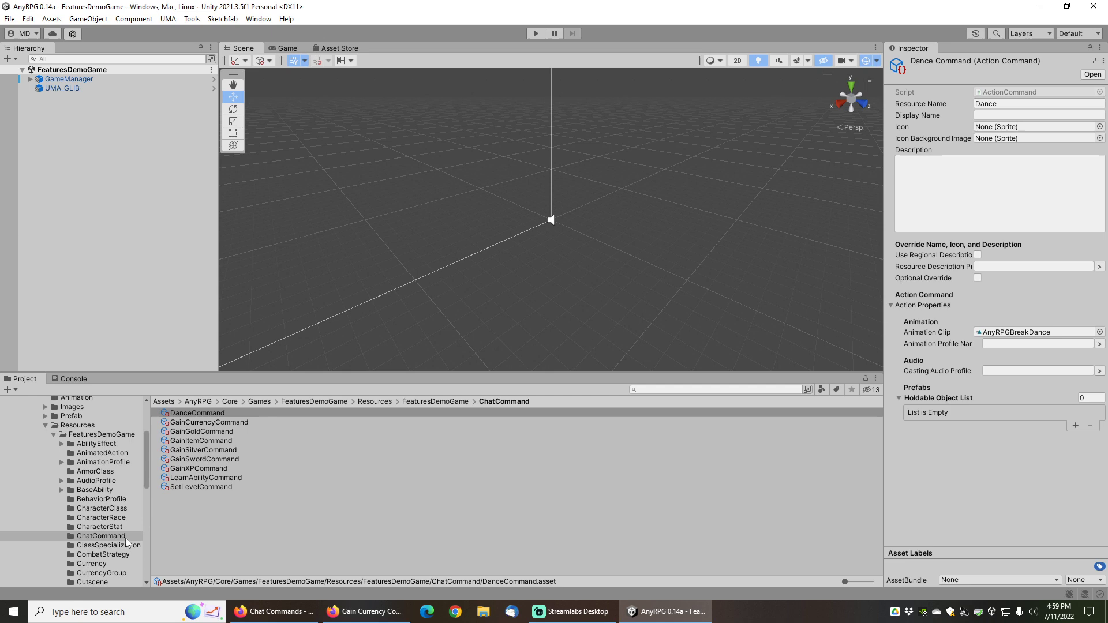
scroll(71, 444, up, 3)
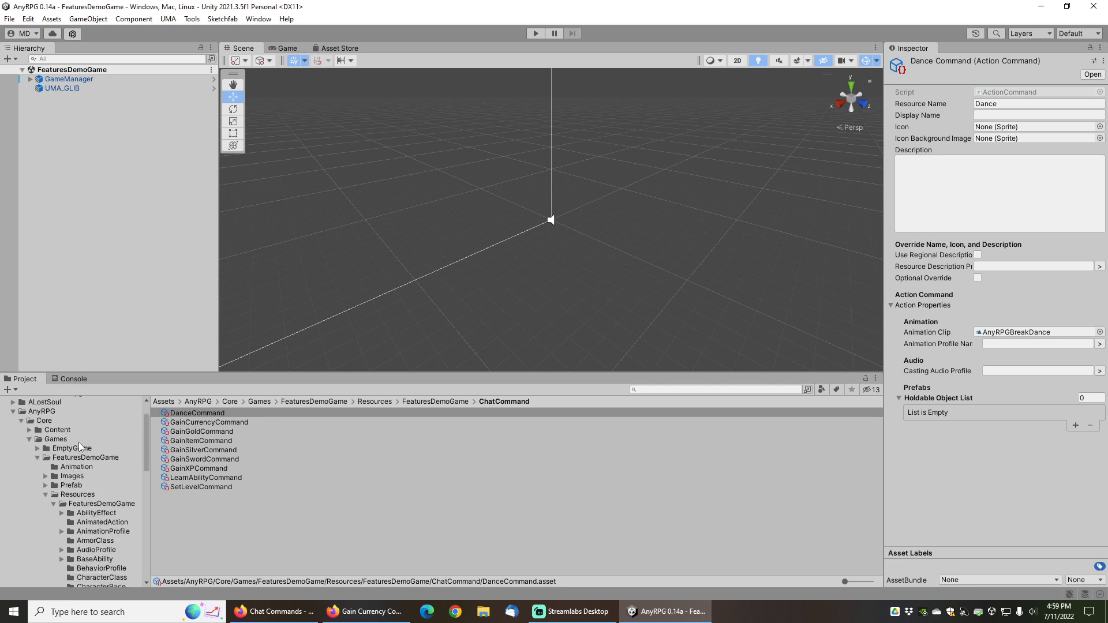
scroll(65, 460, down, 3)
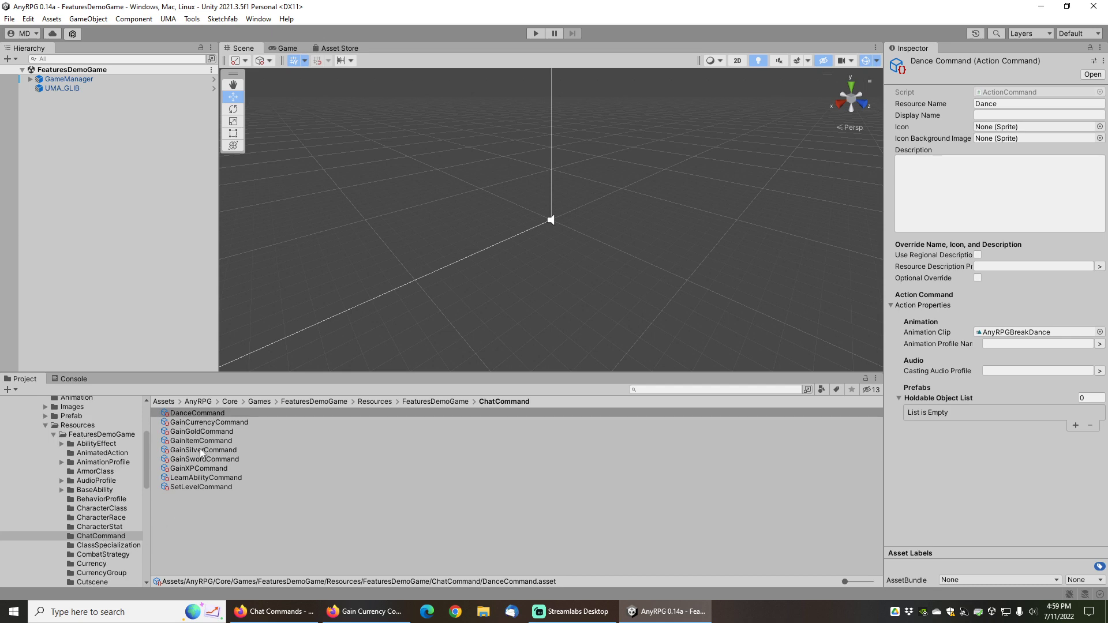
- Open the Template Content Wizard from the AnyRPG Wizard tools
click(192, 19)
mouse_move(205, 35)
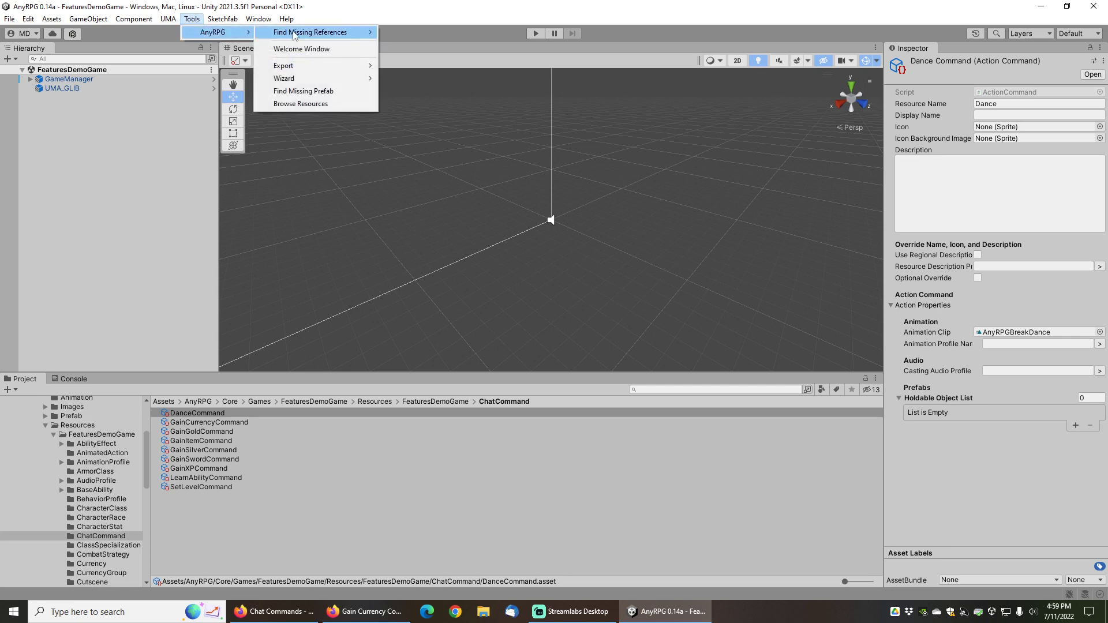
mouse_move(297, 34)
mouse_move(308, 80)
click(430, 179)
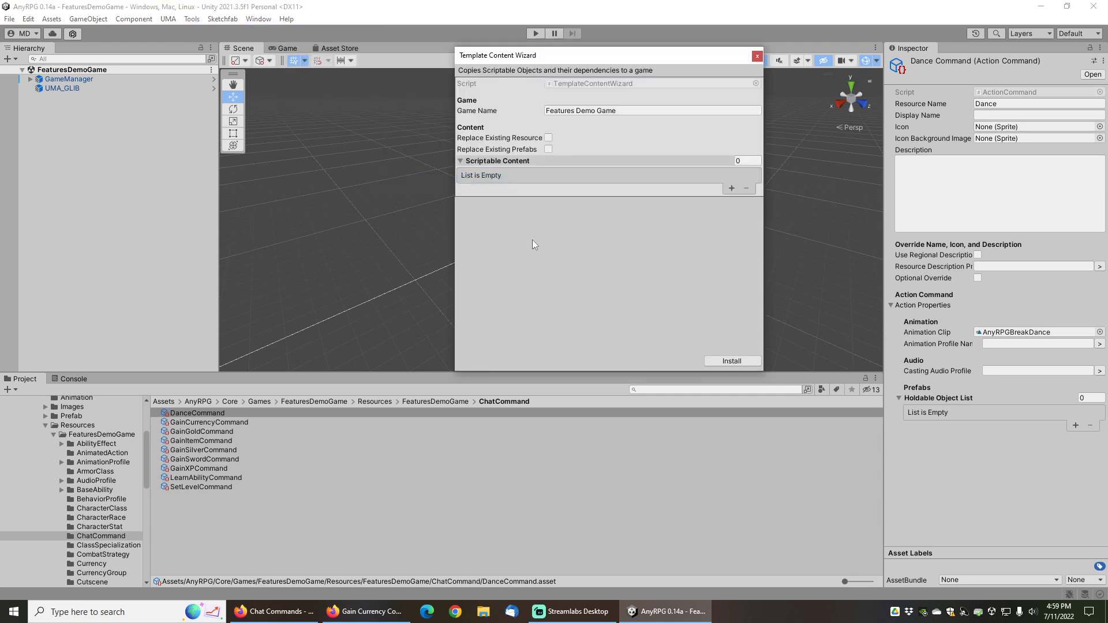
- Add AllCheatCommandsTemplatePackage as Scriptable Content Element 0, inspect its templates, and close the wizard
click(732, 187)
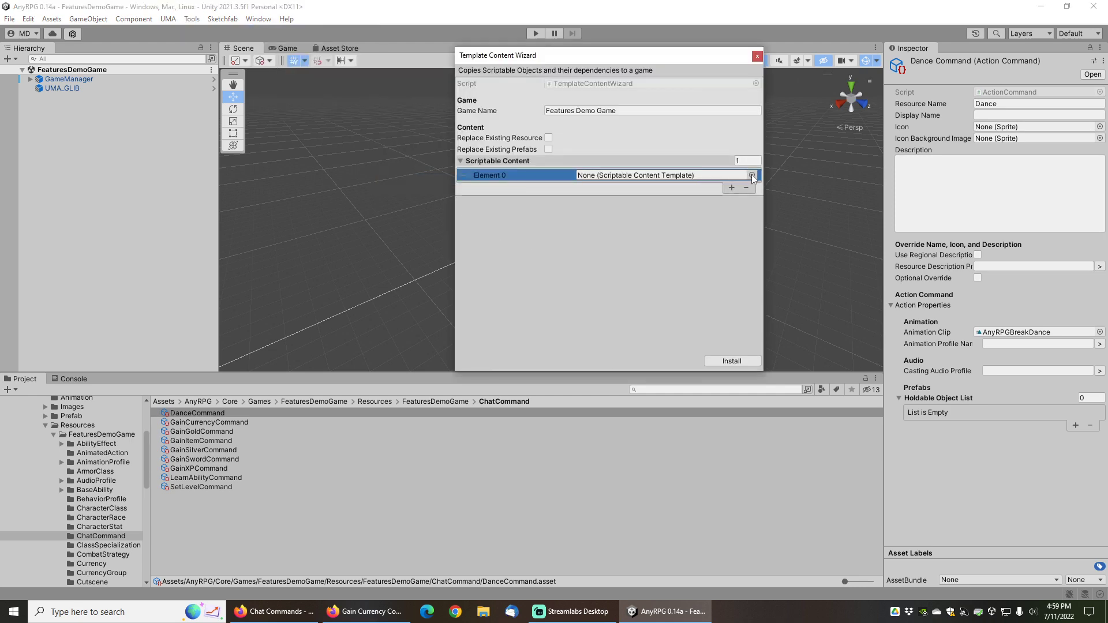
click(754, 175)
text(command)
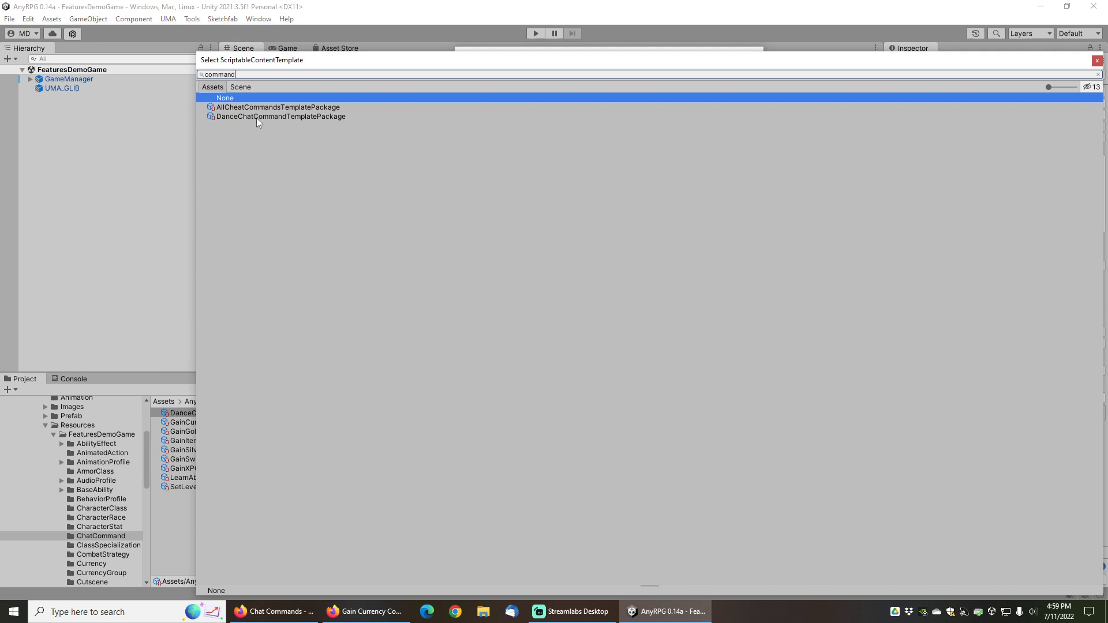
double_click(286, 108)
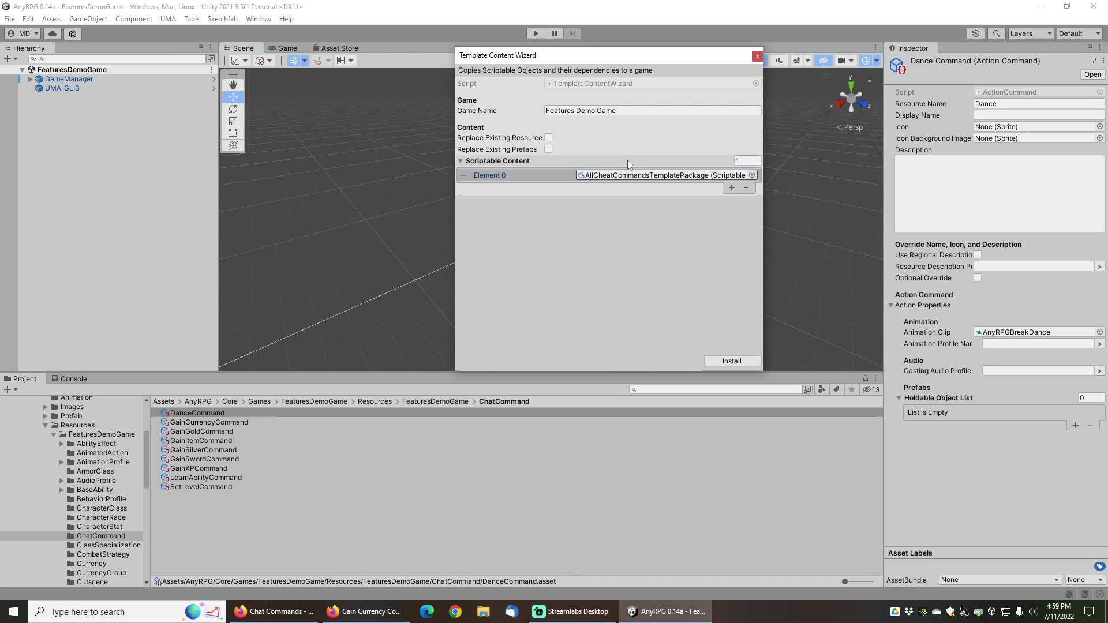
click(241, 494)
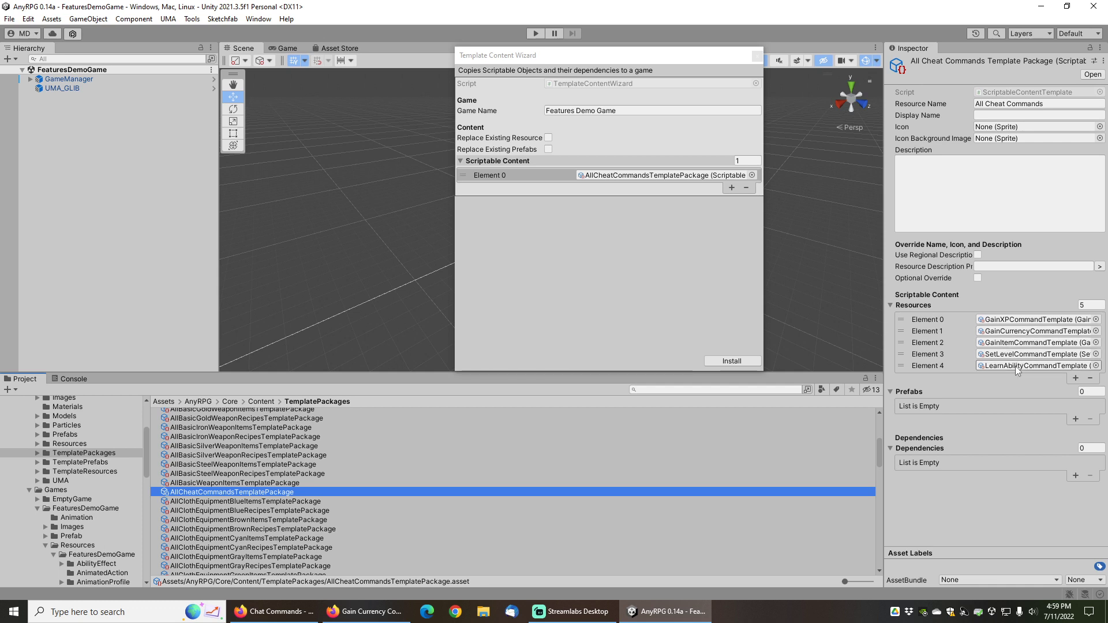
click(757, 56)
scroll(56, 526, down, 4)
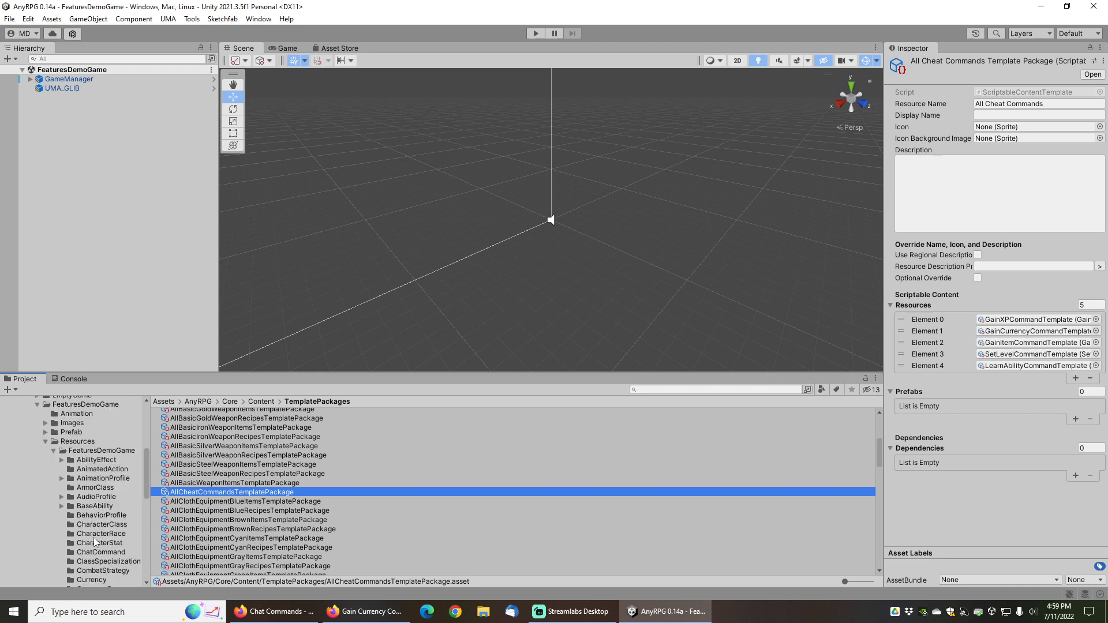
- Inspect the DanceCommand asset in the ChatCommand folder, then enter Play mode
click(96, 553)
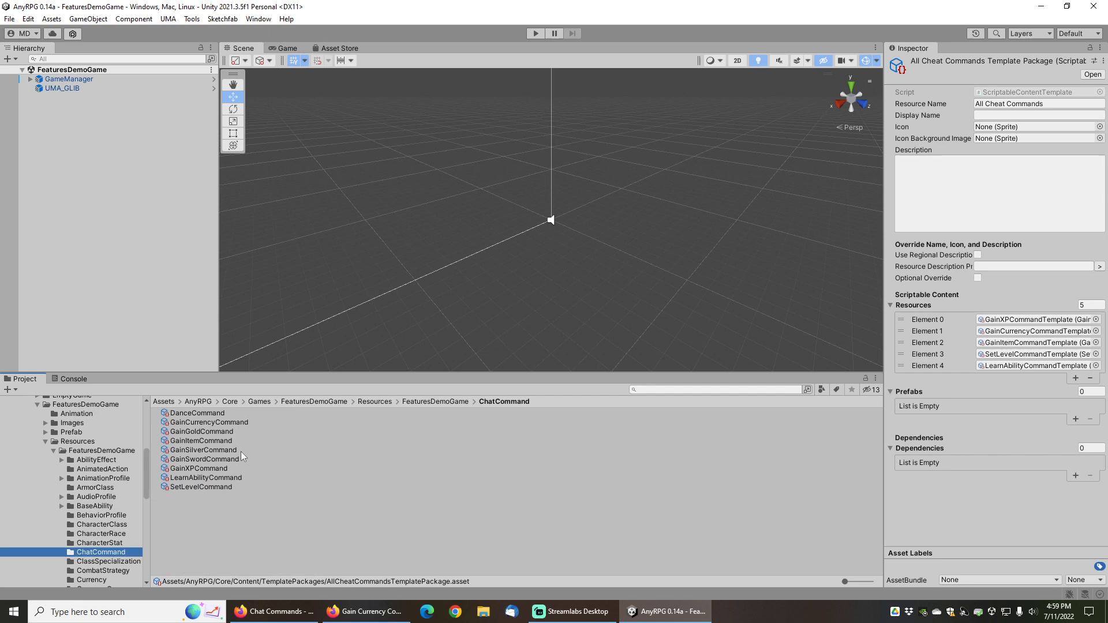
click(198, 413)
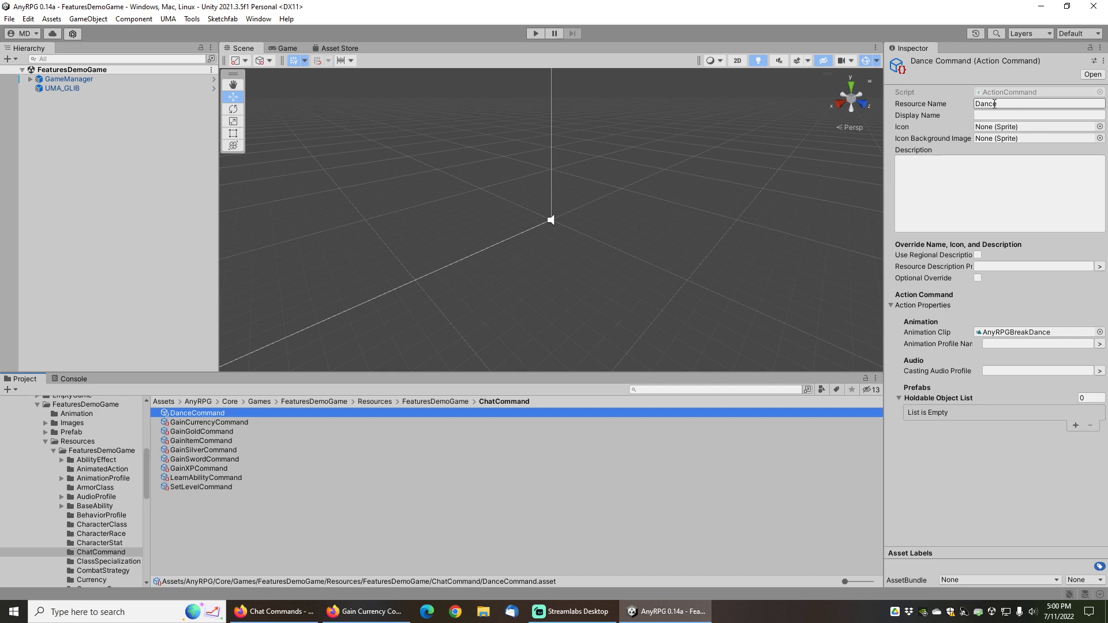
click(1017, 287)
click(537, 33)
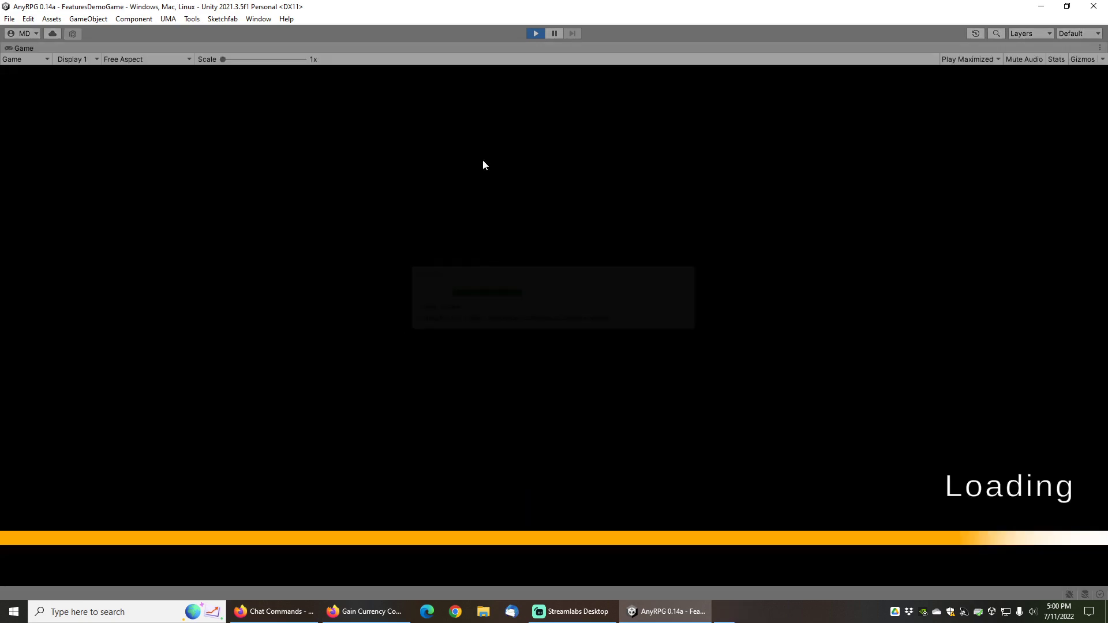
- Mute the sound and start a new game via PLAY, New Game and Start Game, confirming Yes
click(158, 375)
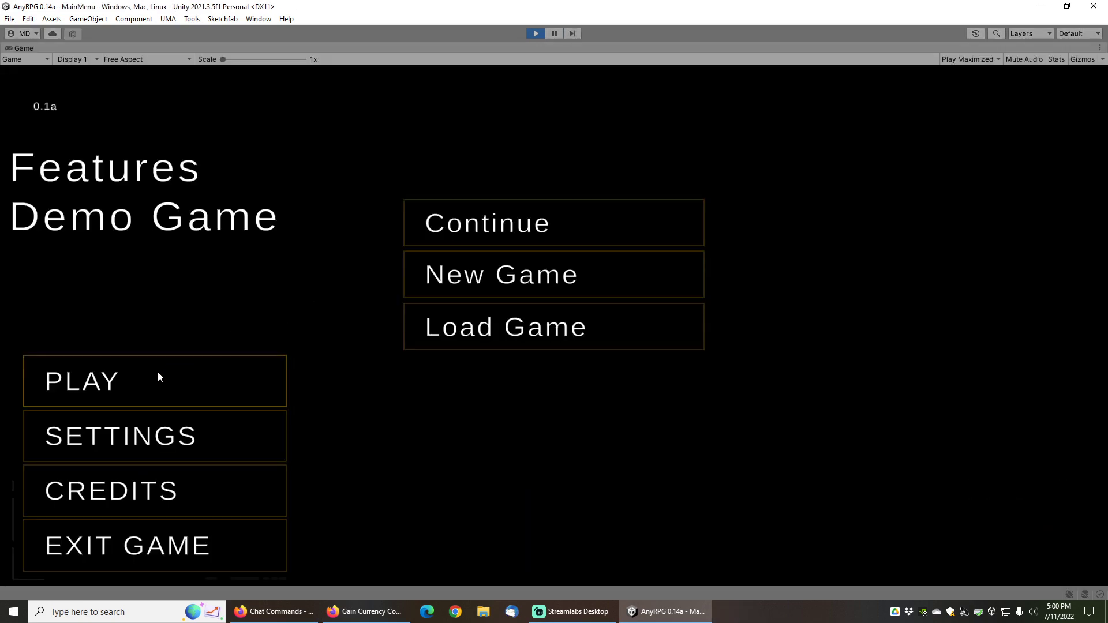
key(XF86AudioMute)
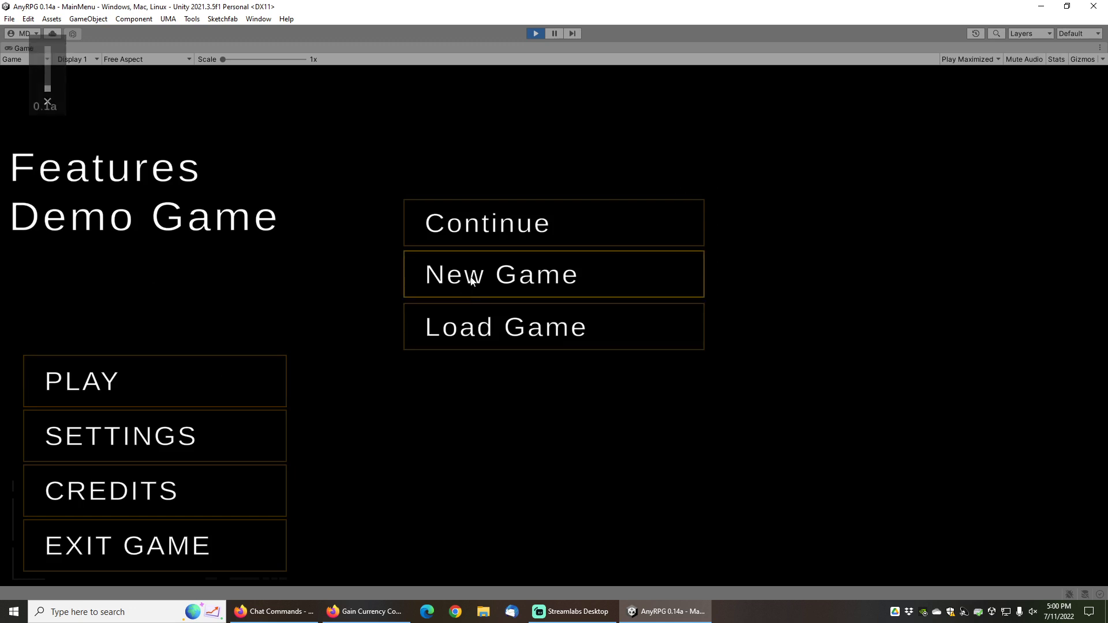
click(471, 281)
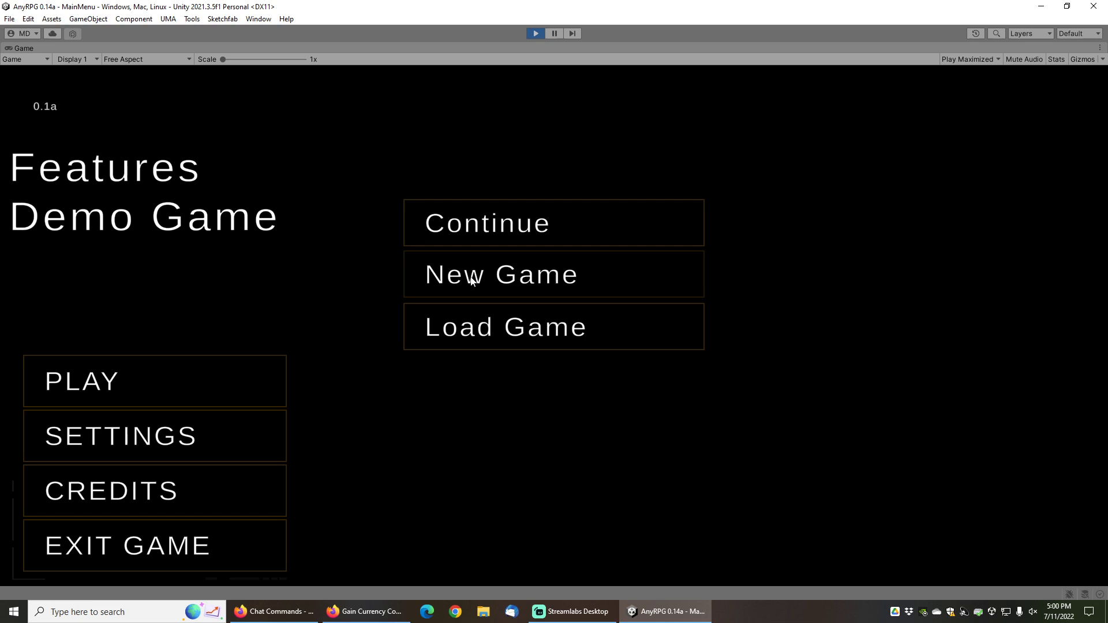
click(1025, 563)
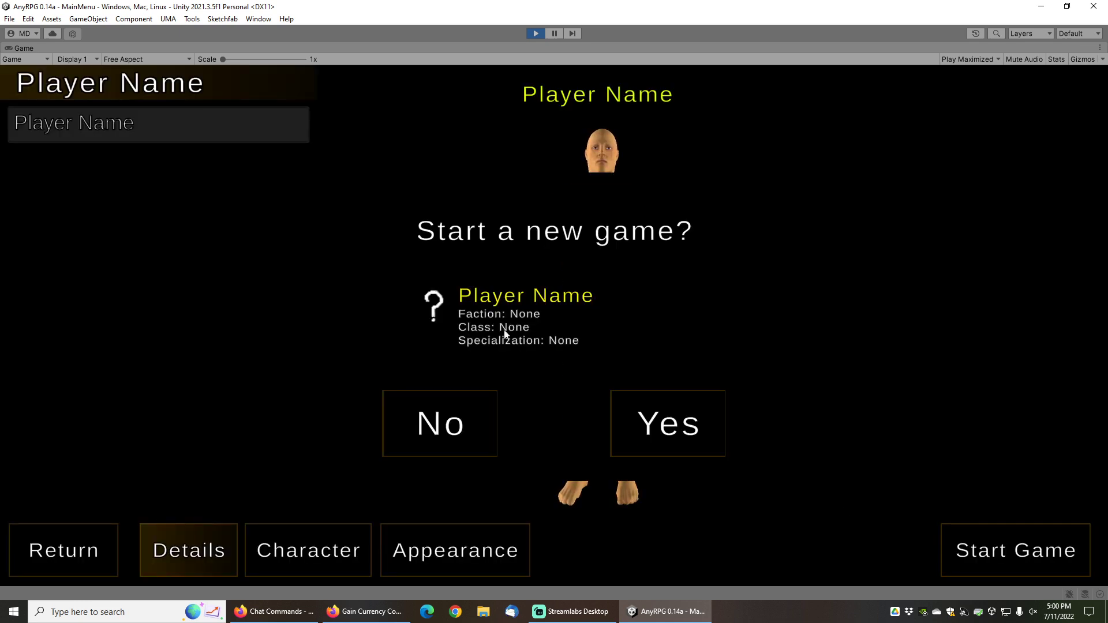
click(652, 418)
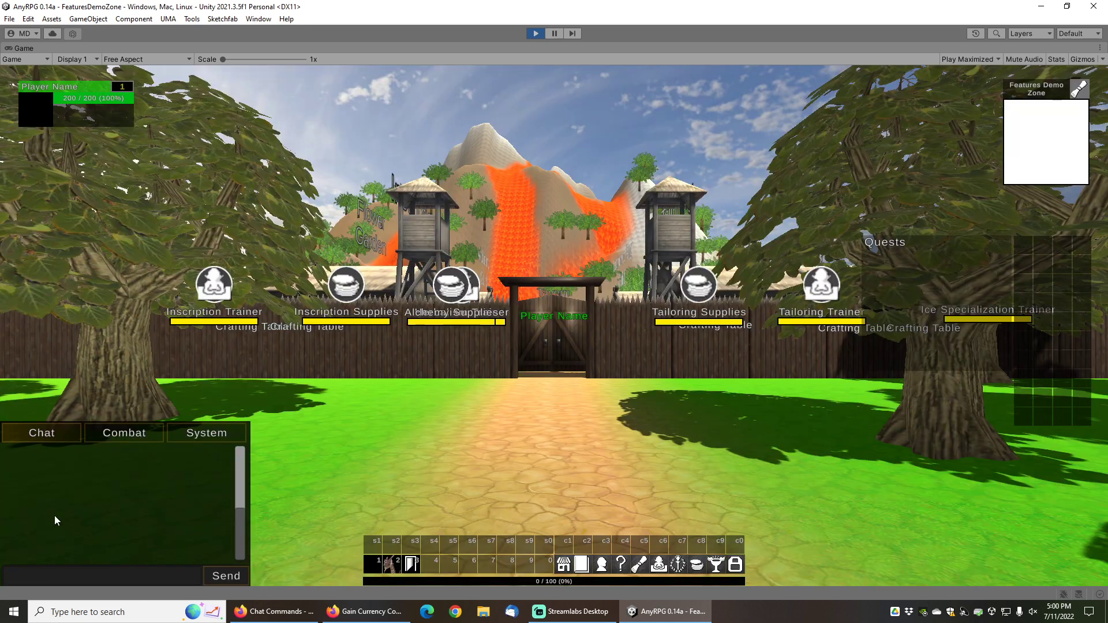
- Enter /dance in the chat box and send it to make the character dance
click(89, 577)
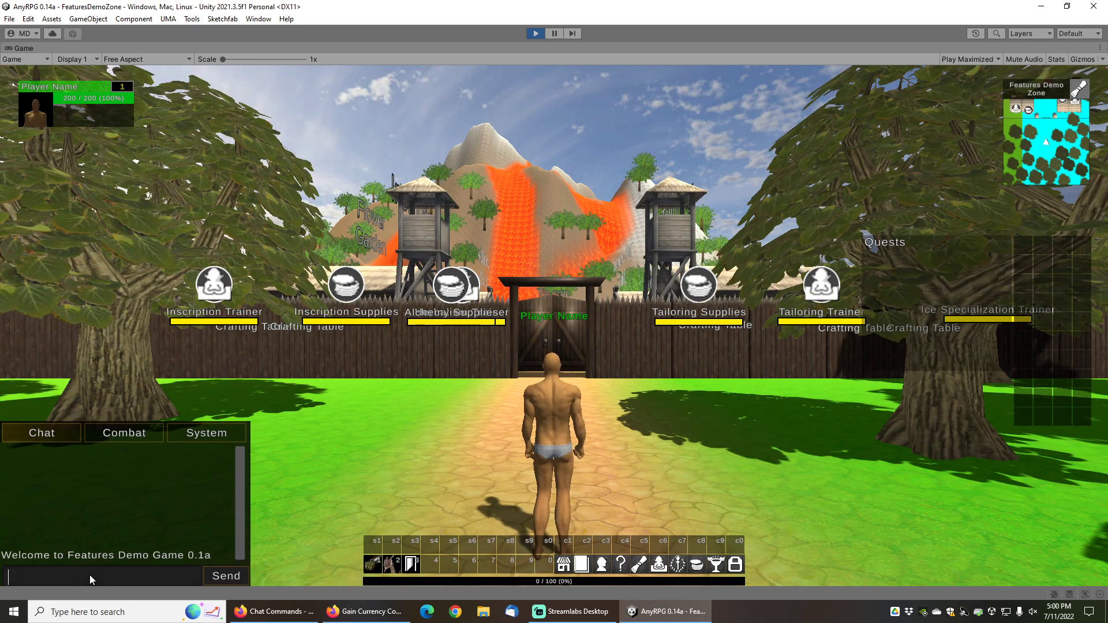
text(/dance)
key(Return)
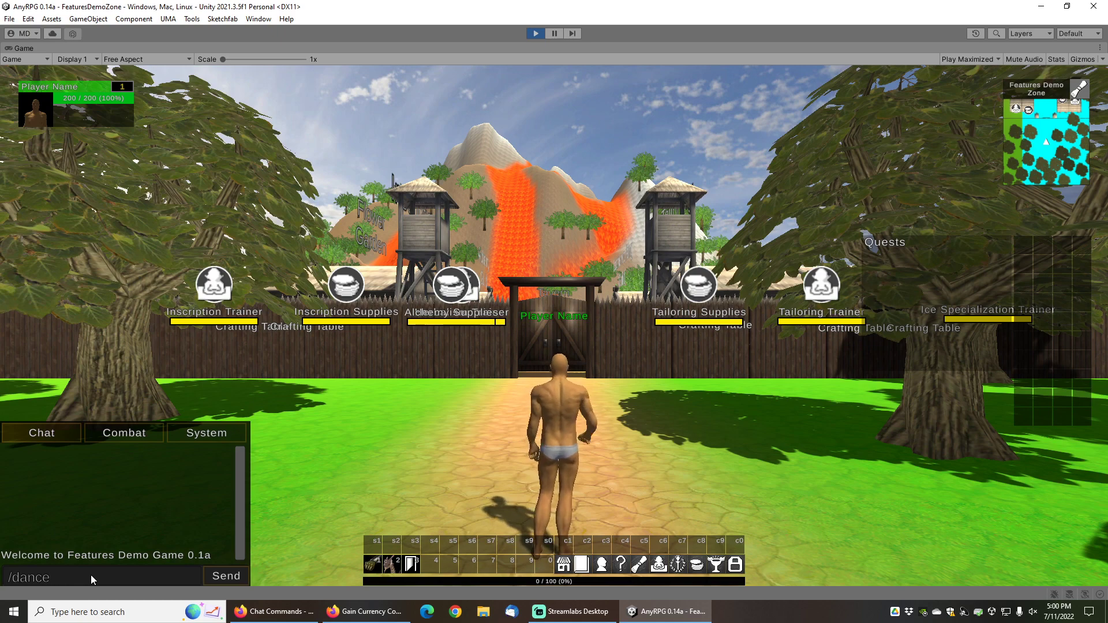
click(219, 581)
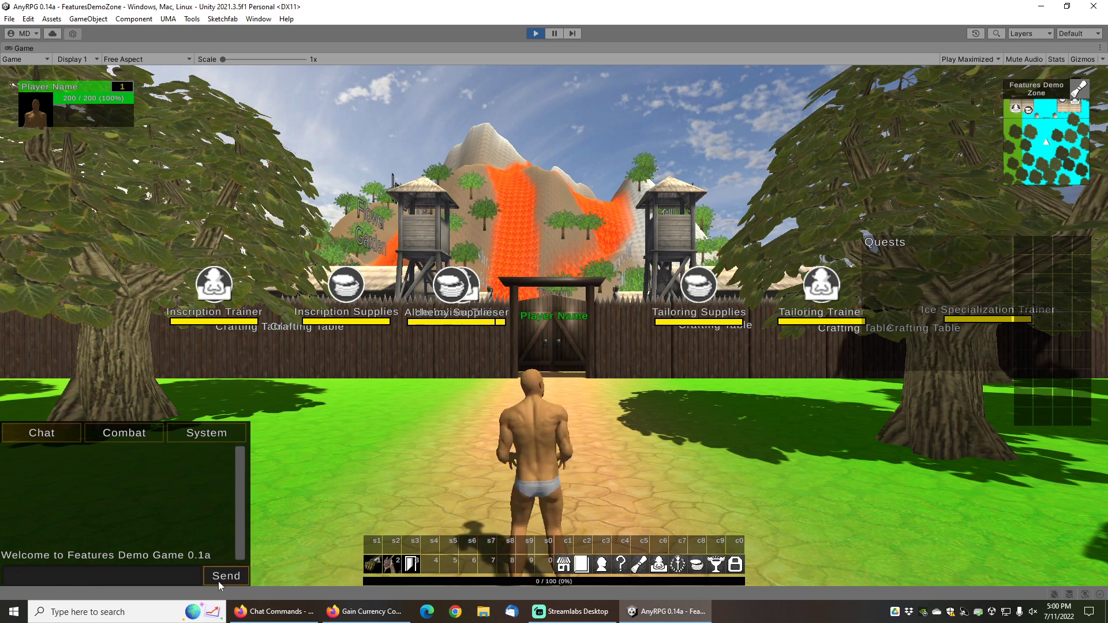